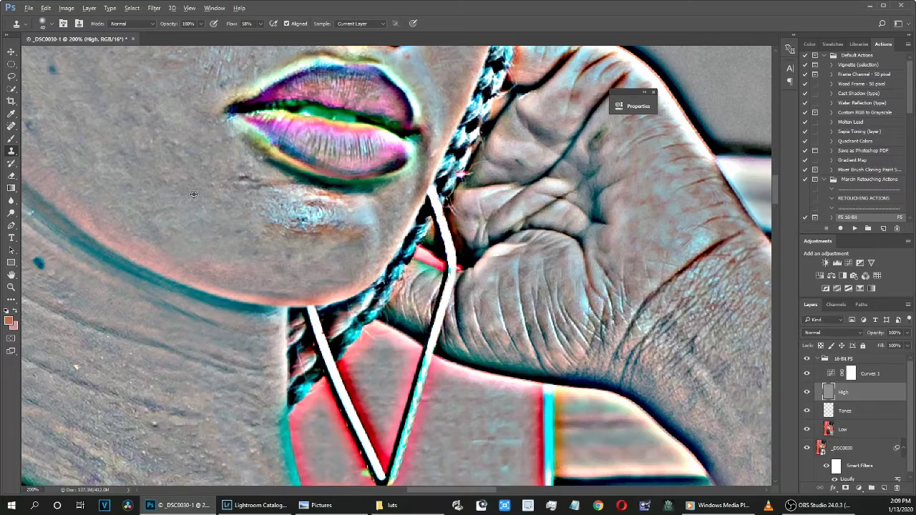
Clone out blemishes on the High layer around face, ear and shoulder, then sample lighter skin.
{"action": "scroll", "coordinate": [455, 216], "scroll_direction": "up", "scroll_amount": 5}
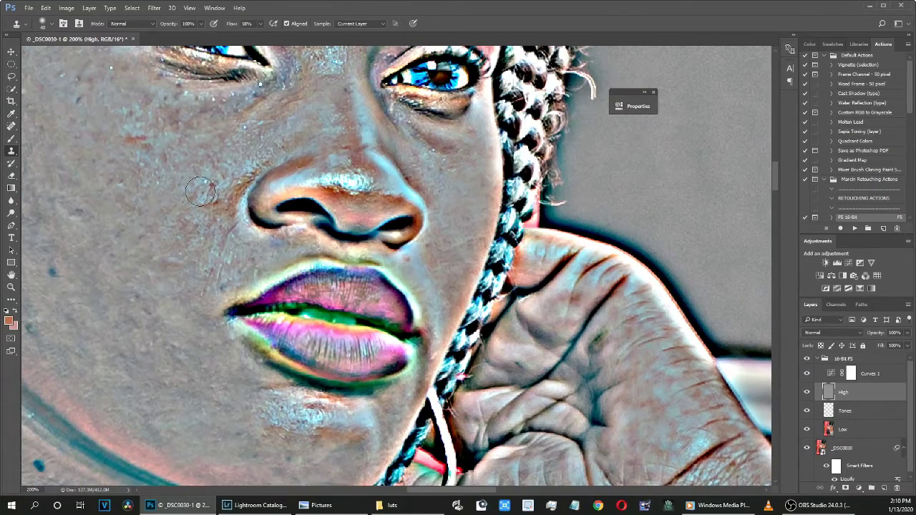
{"action": "left_click_drag", "start_coordinate": [56, 266], "coordinate": [377, 275]}
{"action": "scroll", "coordinate": [350, 206], "scroll_direction": "up", "scroll_amount": 2}
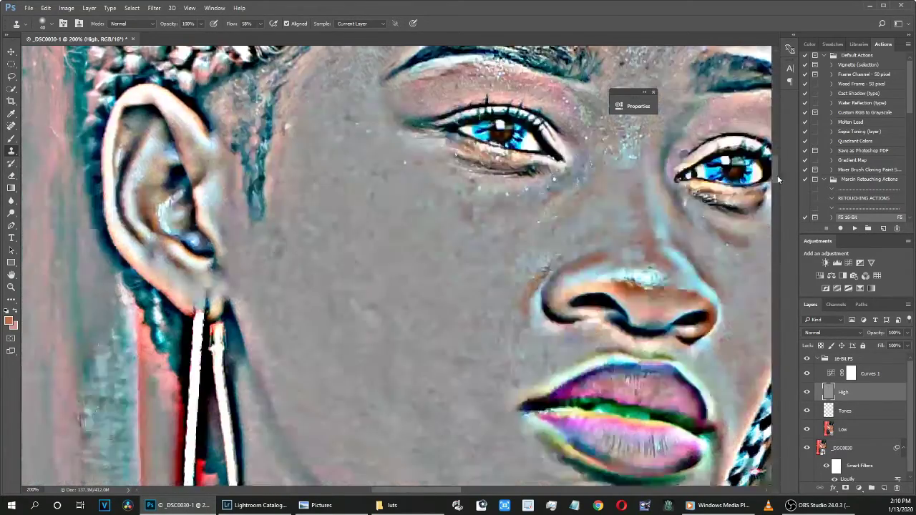
{"action": "scroll", "coordinate": [341, 199], "scroll_direction": "up", "scroll_amount": 3}
{"action": "scroll", "coordinate": [630, 303], "scroll_direction": "up", "scroll_amount": 7}
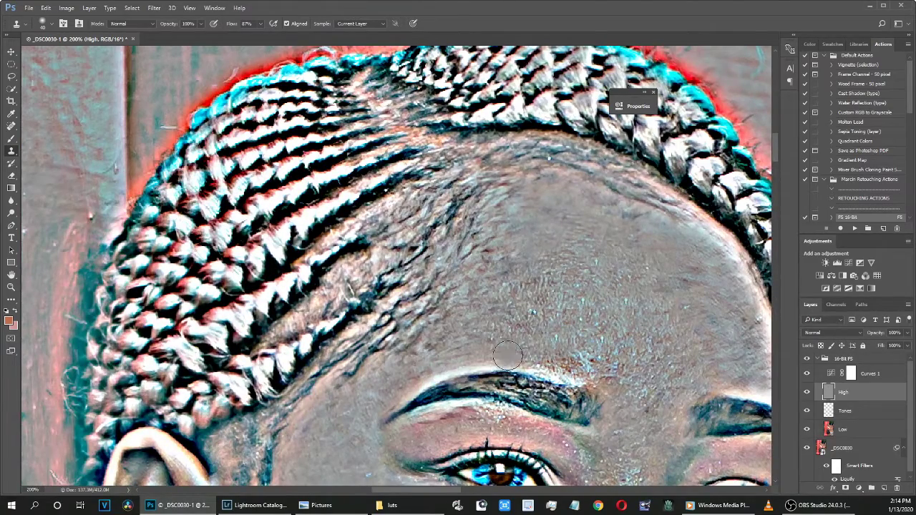
{"action": "scroll", "coordinate": [381, 300], "scroll_direction": "down", "scroll_amount": 8}
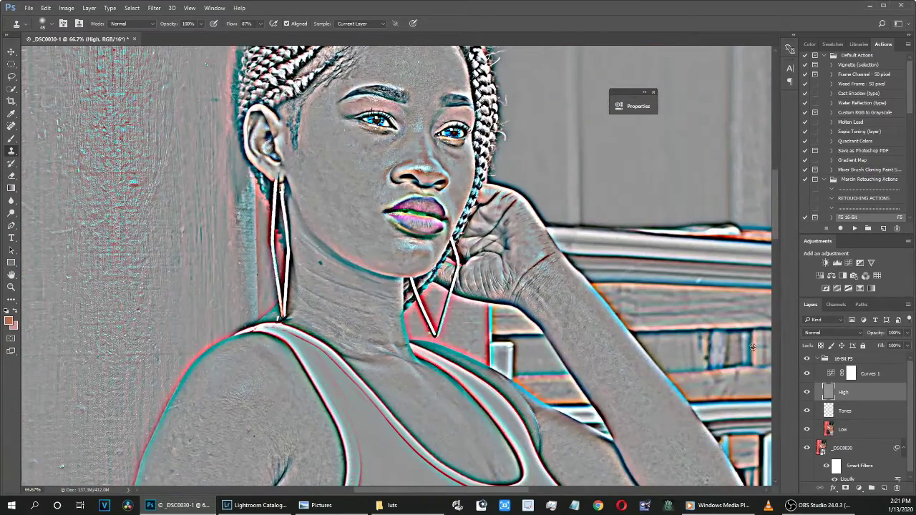
{"action": "scroll", "coordinate": [753, 347], "scroll_direction": "down", "scroll_amount": 4}
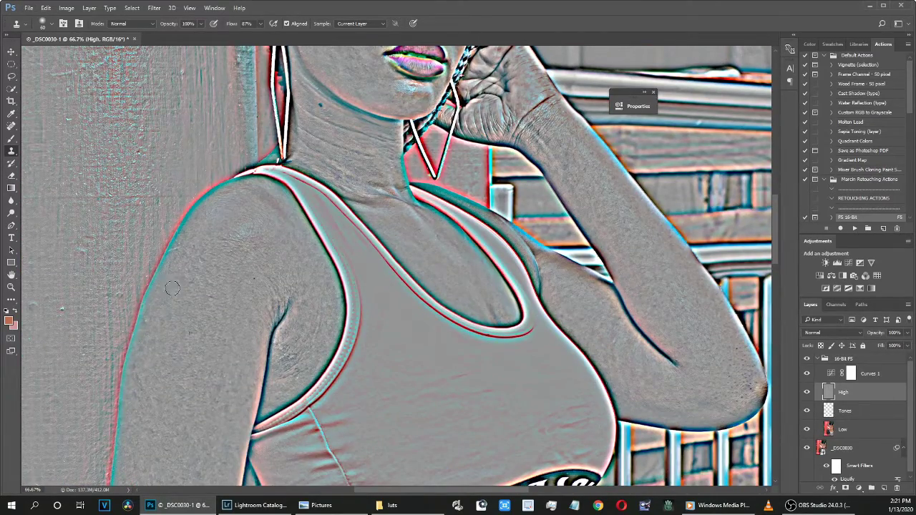
{"action": "scroll", "coordinate": [775, 252], "scroll_direction": "down", "scroll_amount": 3}
{"action": "scroll", "coordinate": [158, 333], "scroll_direction": "down", "scroll_amount": 8}
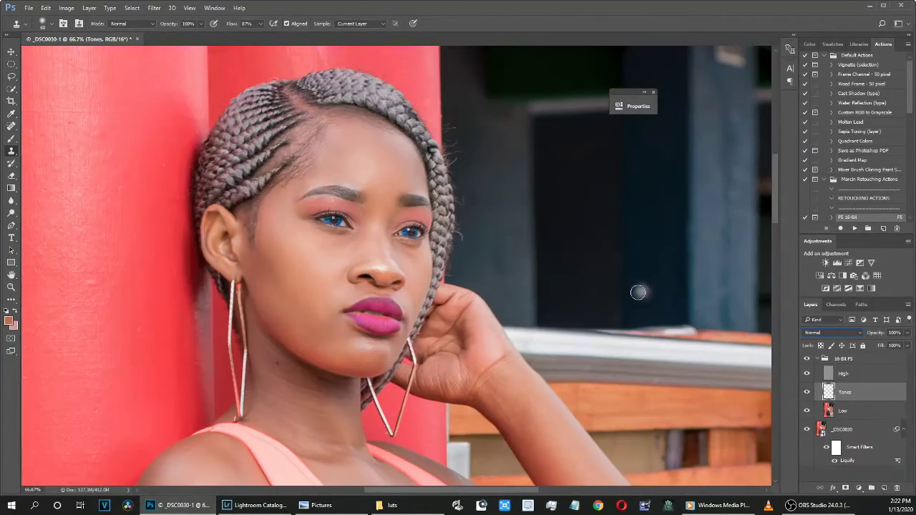
{"action": "key", "text": "b"}
{"action": "left_click", "coordinate": [282, 240], "text": "alt"}
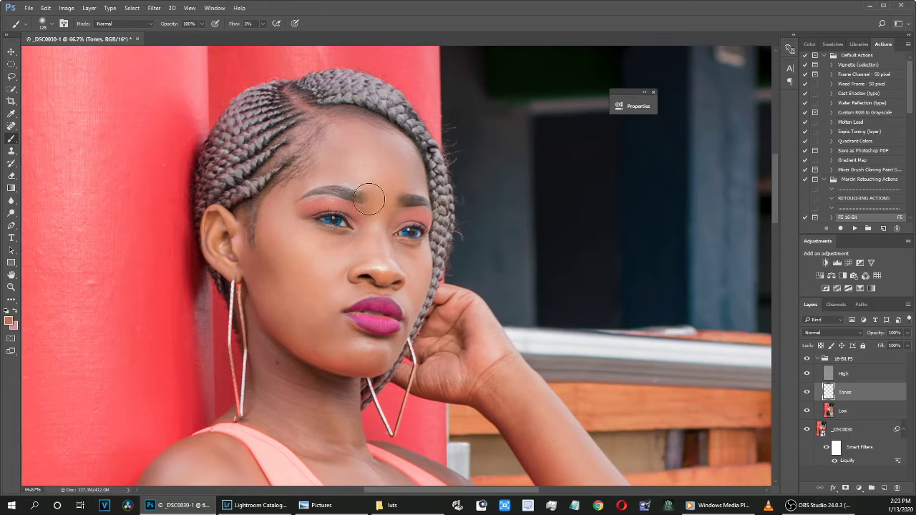
Add an empty Layer 1 above Tones, toggle it Color then Normal, and reselect Tones.
{"action": "scroll", "coordinate": [201, 341], "scroll_direction": "down", "scroll_amount": 5}
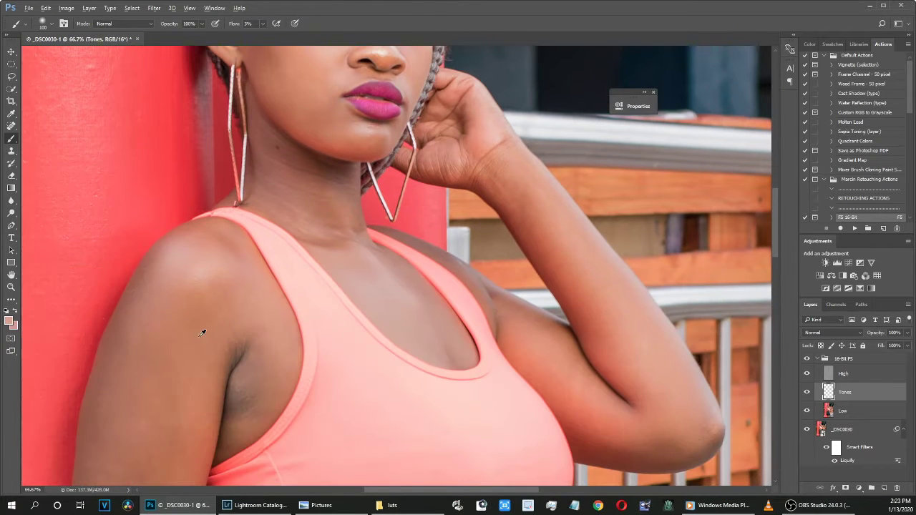
{"action": "left_click", "coordinate": [884, 487]}
{"action": "key", "text": "shift+alt+c"}
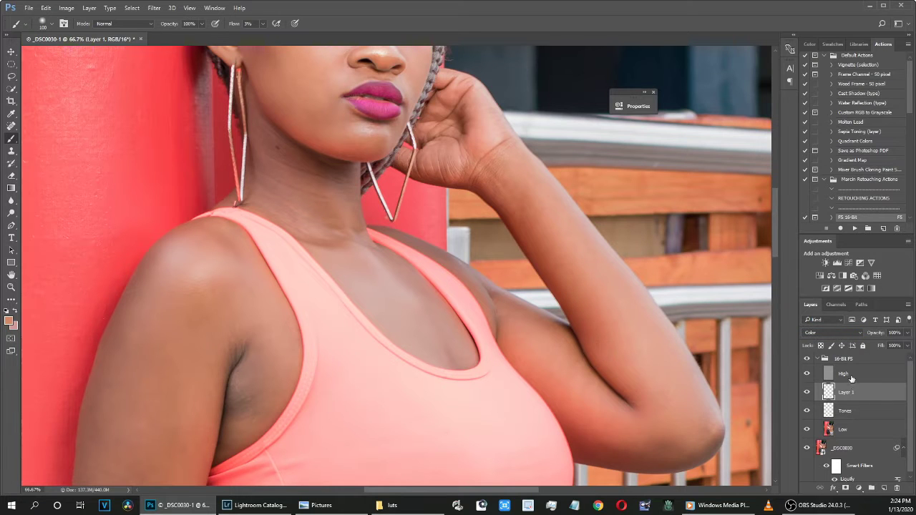
{"action": "key", "text": "shift+alt+n"}
{"action": "scroll", "coordinate": [671, 309], "scroll_direction": "down", "scroll_amount": 3}
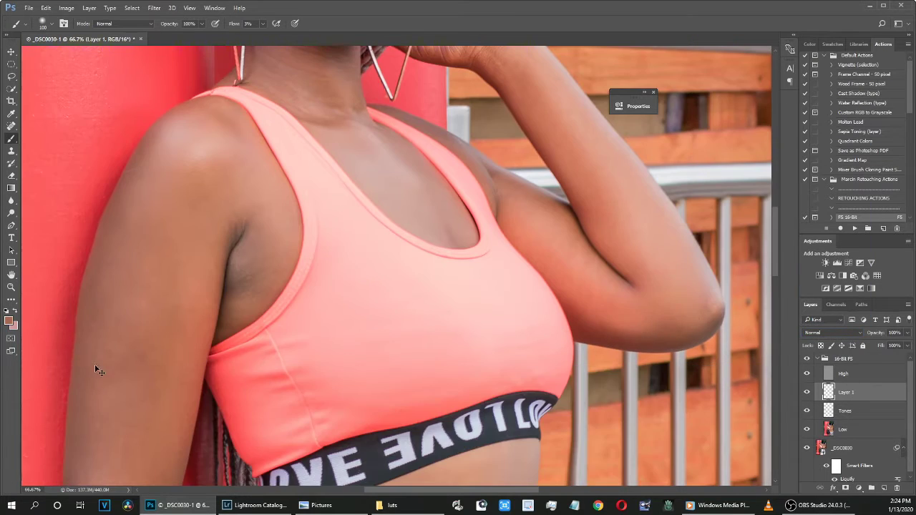
{"action": "key", "text": "ctrl+minus"}
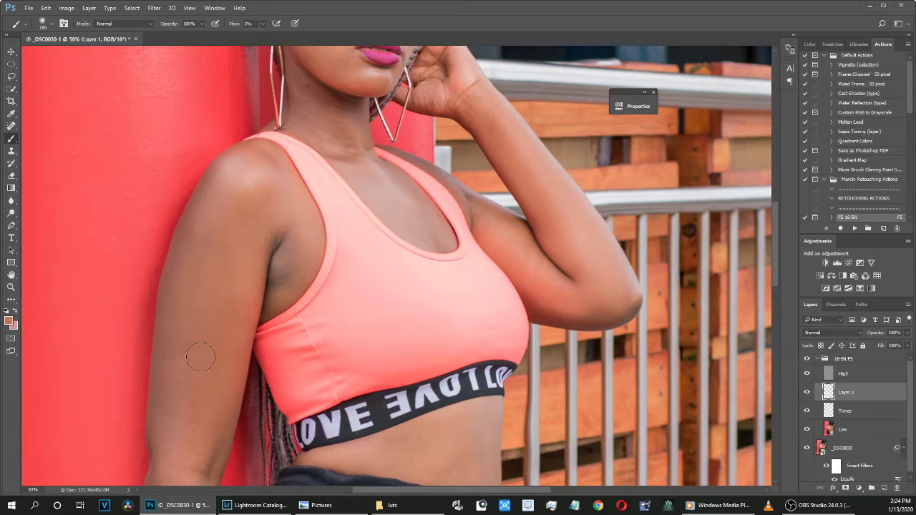
{"action": "scroll", "coordinate": [537, 294], "scroll_direction": "down", "scroll_amount": 5}
{"action": "scroll", "coordinate": [178, 309], "scroll_direction": "down", "scroll_amount": 3}
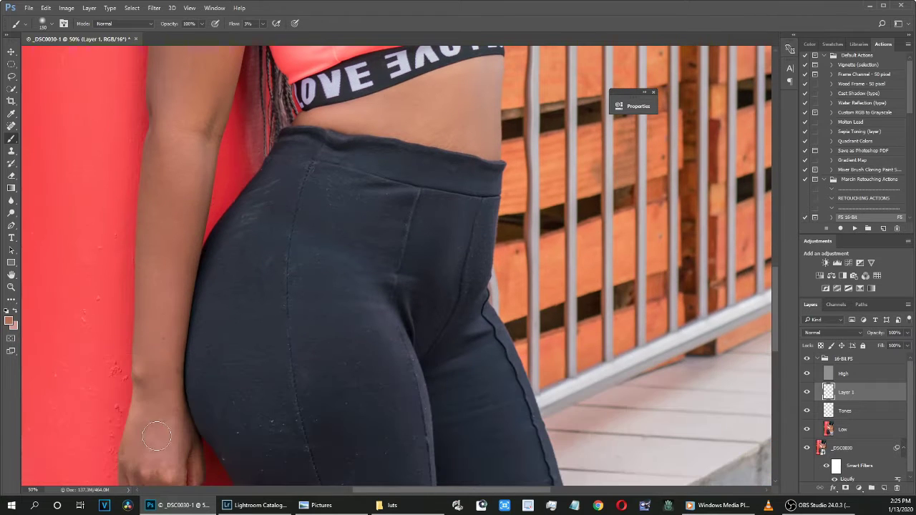
{"action": "scroll", "coordinate": [746, 318], "scroll_direction": "up", "scroll_amount": 8}
{"action": "scroll", "coordinate": [336, 181], "scroll_direction": "up", "scroll_amount": 4}
{"action": "key", "text": "alt+bracketleft"}
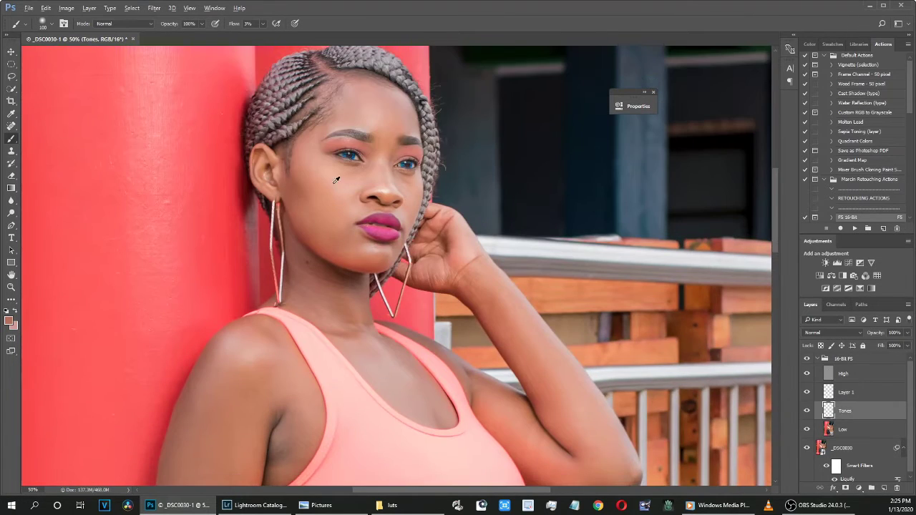
{"action": "key", "text": "ctrl+0"}
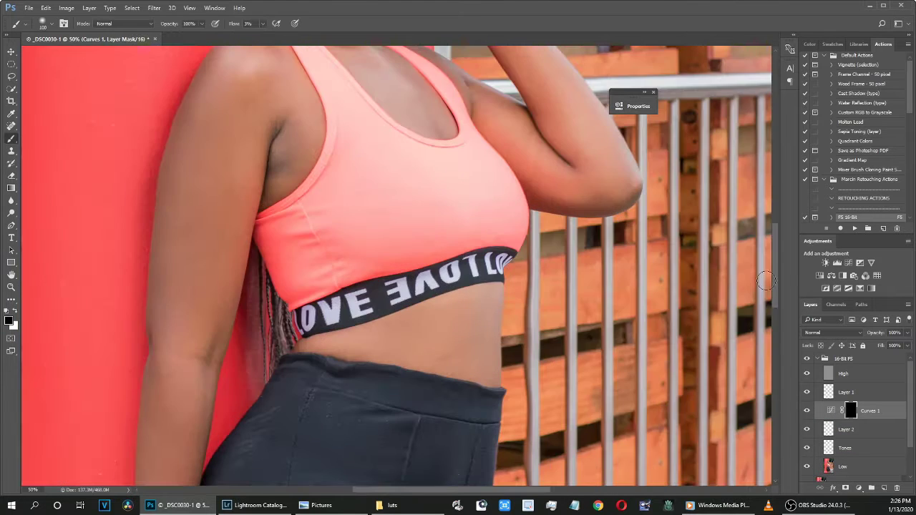
Paint white onto the Curves 1 mask over the right leg with an enlarged full-flow brush.
{"action": "scroll", "coordinate": [764, 282], "scroll_direction": "down", "scroll_amount": 6}
{"action": "left_click", "coordinate": [806, 429]}
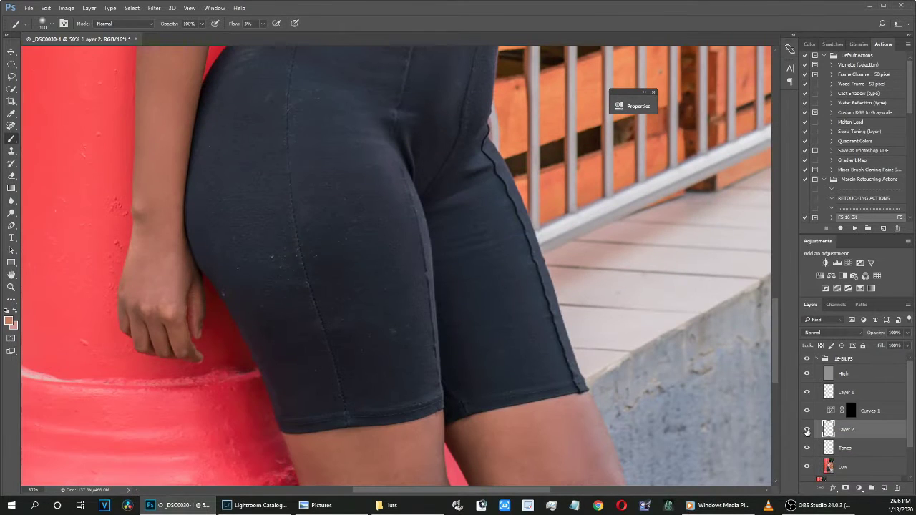
{"action": "key", "text": "bracketright"}
{"action": "key", "text": "bracketright"}
{"action": "key", "text": "bracketright"}
{"action": "scroll", "coordinate": [518, 422], "scroll_direction": "down", "scroll_amount": 3}
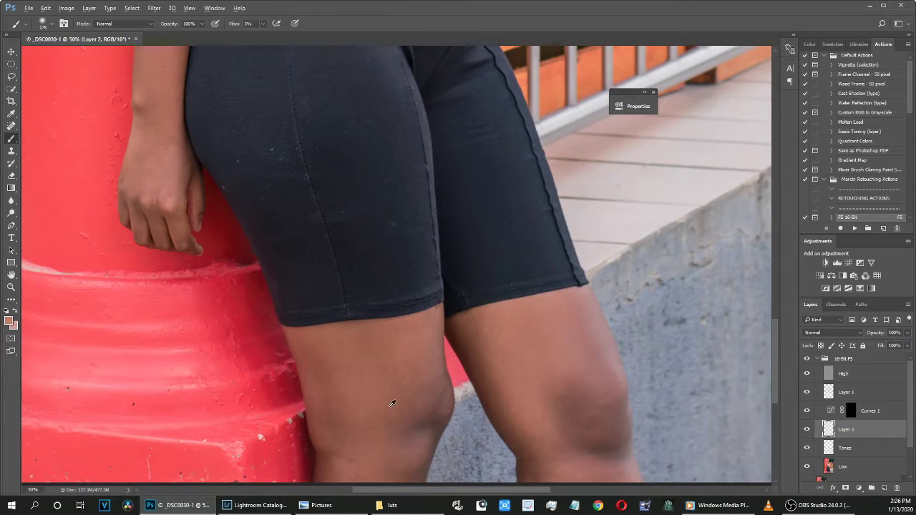
{"action": "left_click", "coordinate": [850, 411]}
{"action": "key", "text": "shift+0"}
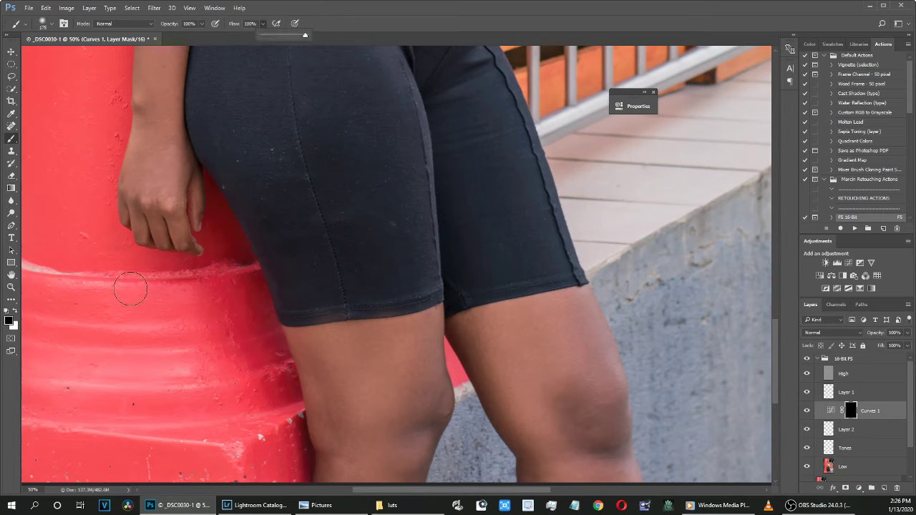
{"action": "key", "text": "d"}
{"action": "left_click_drag", "start_coordinate": [559, 307], "coordinate": [572, 437]}
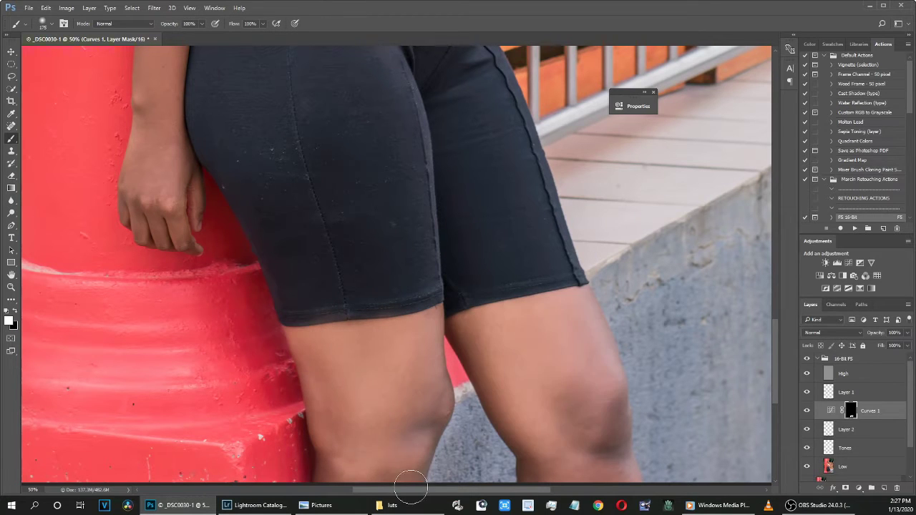
Set Curves 1 to 72% opacity in its blending options, then make Low the working layer.
{"action": "double_click", "coordinate": [870, 412]}
{"action": "key", "text": "Return"}
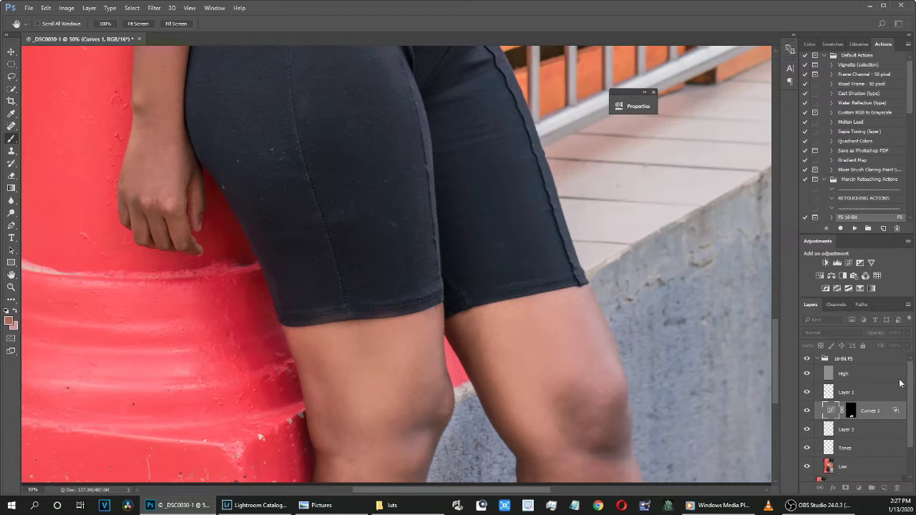
{"action": "key", "text": "ctrl+0"}
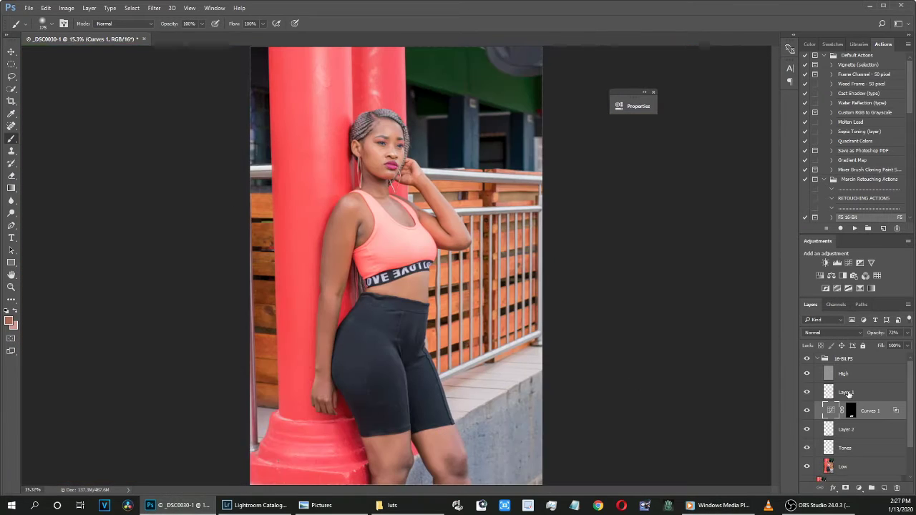
{"action": "key", "text": "alt+comma"}
{"action": "key", "text": "l"}
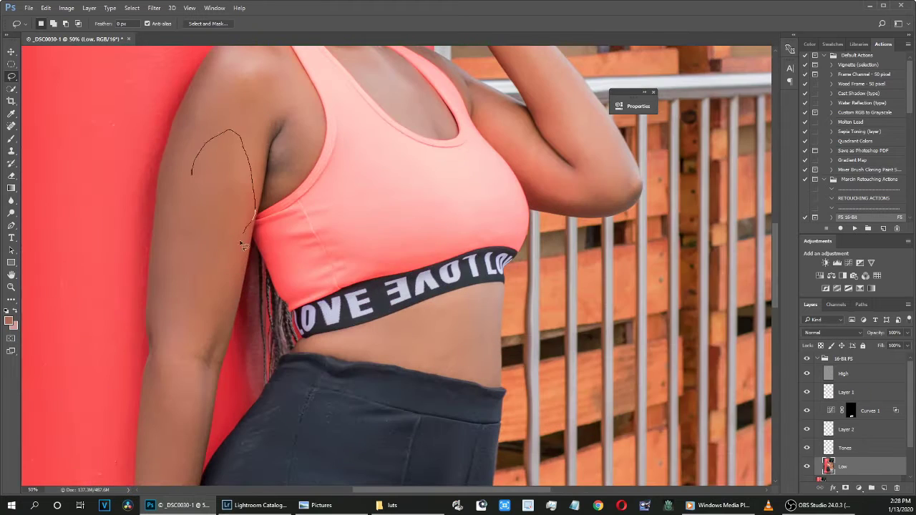
Apply Gaussian Blur to the selected skin and lasso a patch on the upper arm.
{"action": "key", "text": "Return"}
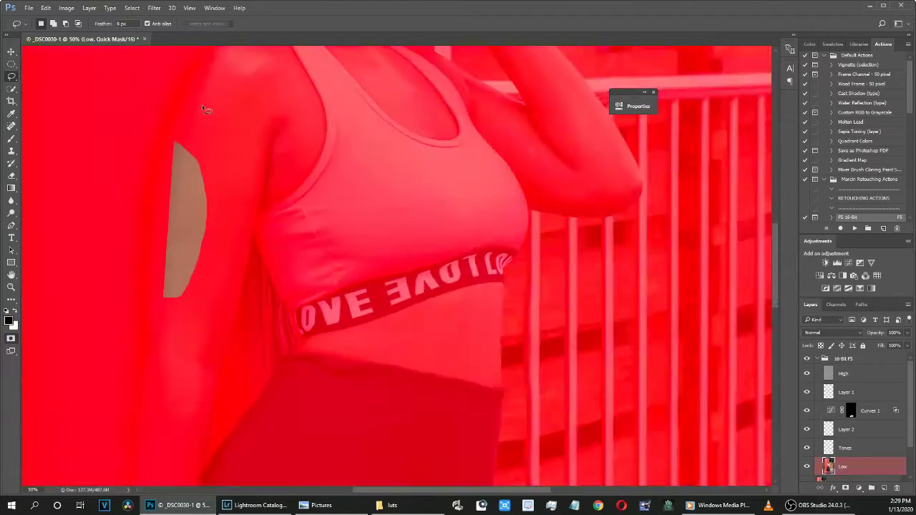
{"action": "left_click_drag", "start_coordinate": [175, 166], "coordinate": [199, 309]}
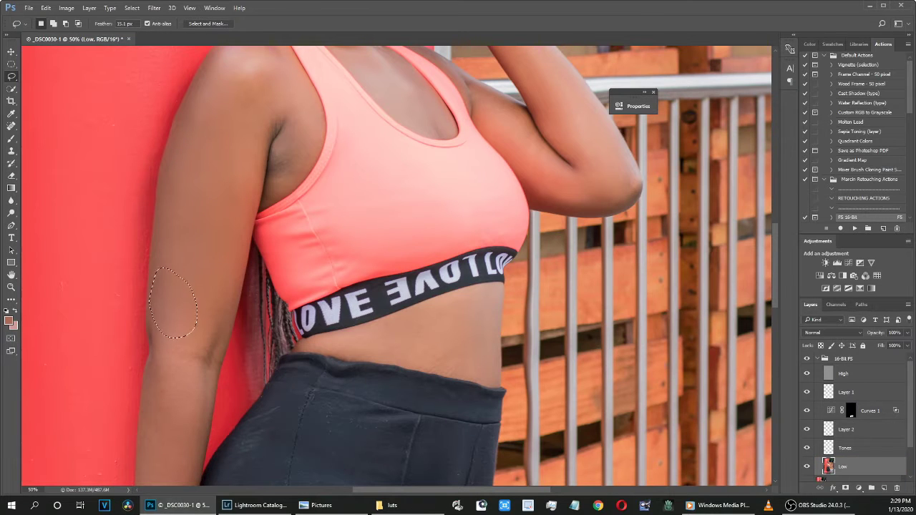
{"action": "scroll", "coordinate": [773, 313], "scroll_direction": "down", "scroll_amount": 3}
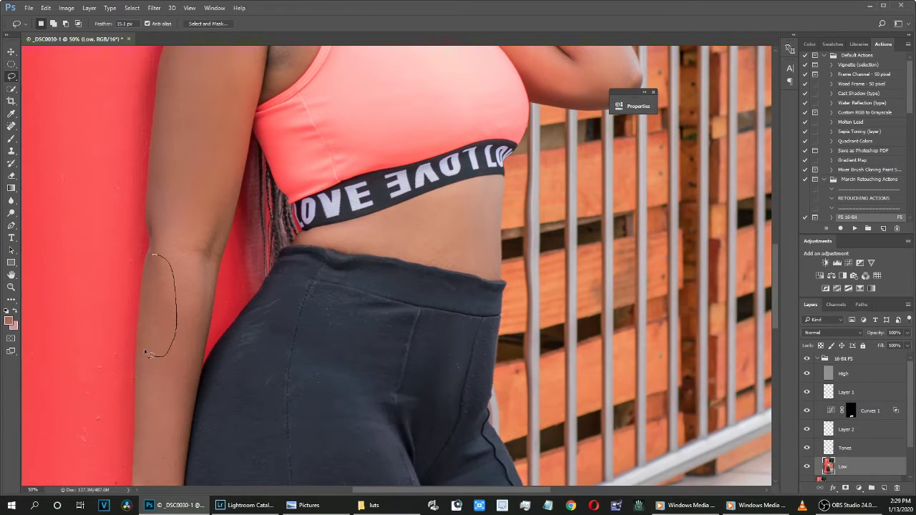
{"action": "scroll", "coordinate": [263, 272], "scroll_direction": "down", "scroll_amount": 5}
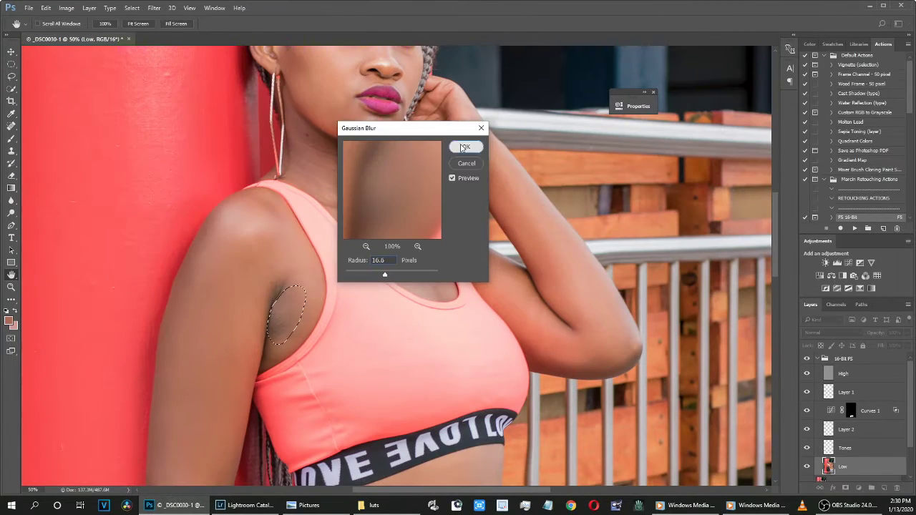
Set Blend If sliders for Tones and Layer 1, then lasso a face patch on Low.
{"action": "left_click", "coordinate": [863, 448]}
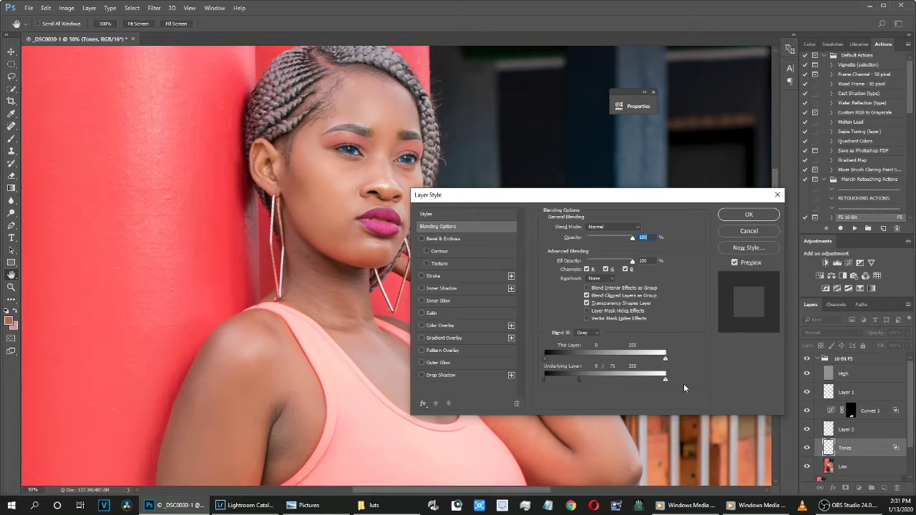
{"action": "left_click", "coordinate": [770, 215]}
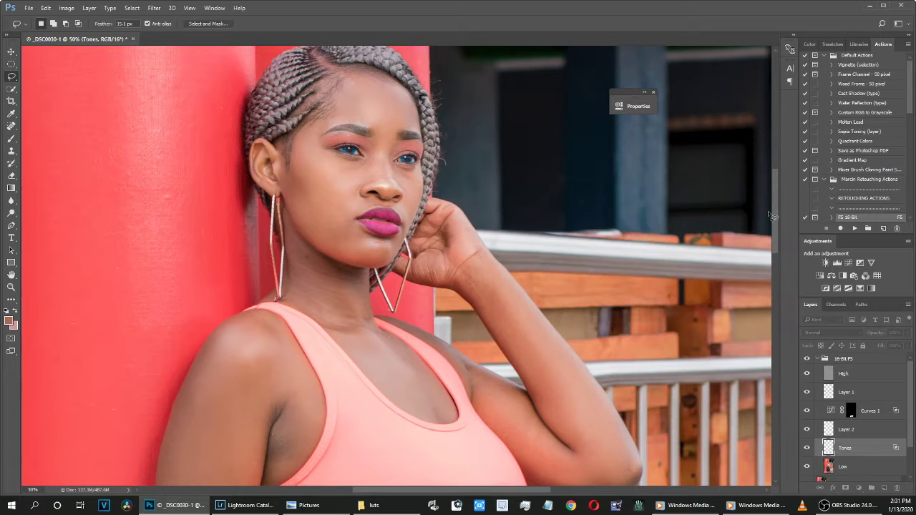
{"action": "double_click", "coordinate": [877, 392]}
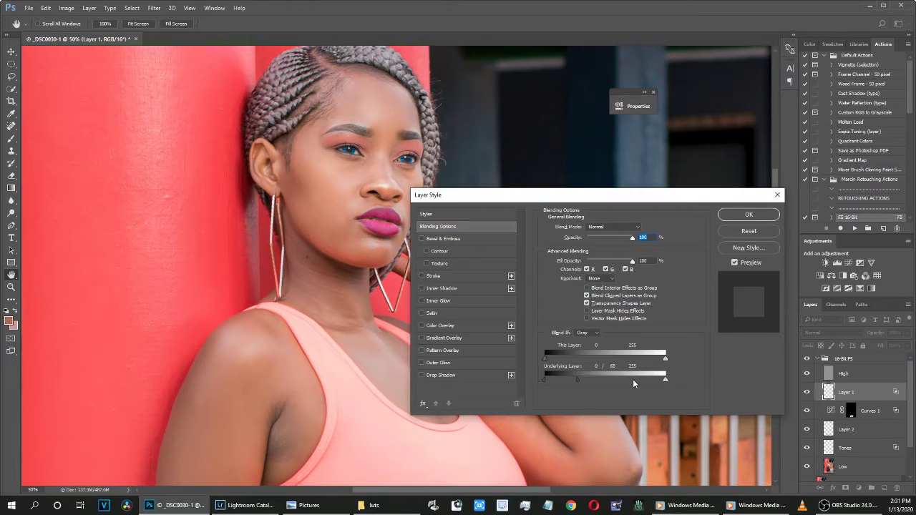
{"action": "left_click", "coordinate": [748, 214]}
{"action": "left_click", "coordinate": [858, 466]}
{"action": "left_click_drag", "start_coordinate": [342, 107], "coordinate": [339, 106]}
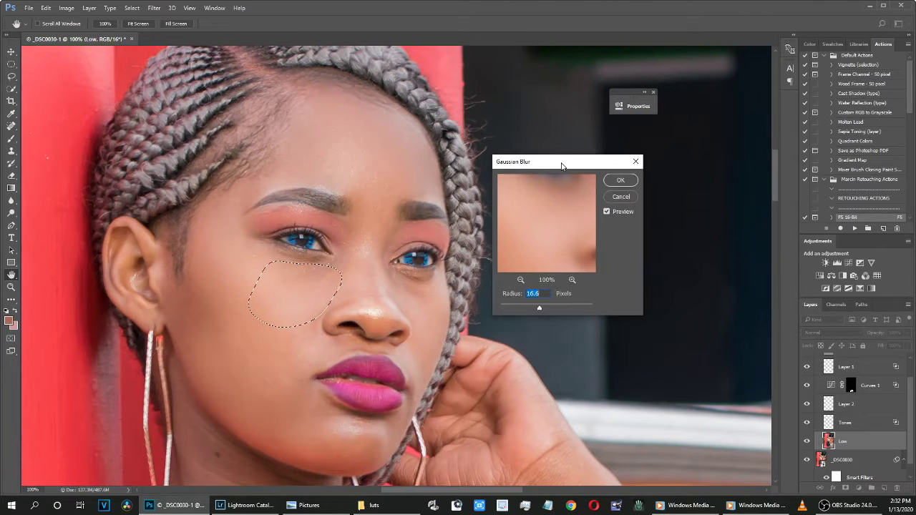
Blur the cheek and forehead patches on Low with Gaussian Blur radius 16.6.
{"action": "left_click_drag", "start_coordinate": [378, 233], "coordinate": [337, 228]}
{"action": "key", "text": "ctrl+alt+f"}
{"action": "key", "text": "Return"}
{"action": "left_click_drag", "start_coordinate": [315, 147], "coordinate": [318, 153]}
{"action": "key", "text": "ctrl+alt+f"}
{"action": "key", "text": "Return"}
Outline the temple and forearm patches, reapply the Gaussian Blur, and deselect.
{"action": "left_click_drag", "start_coordinate": [236, 191], "coordinate": [229, 249]}
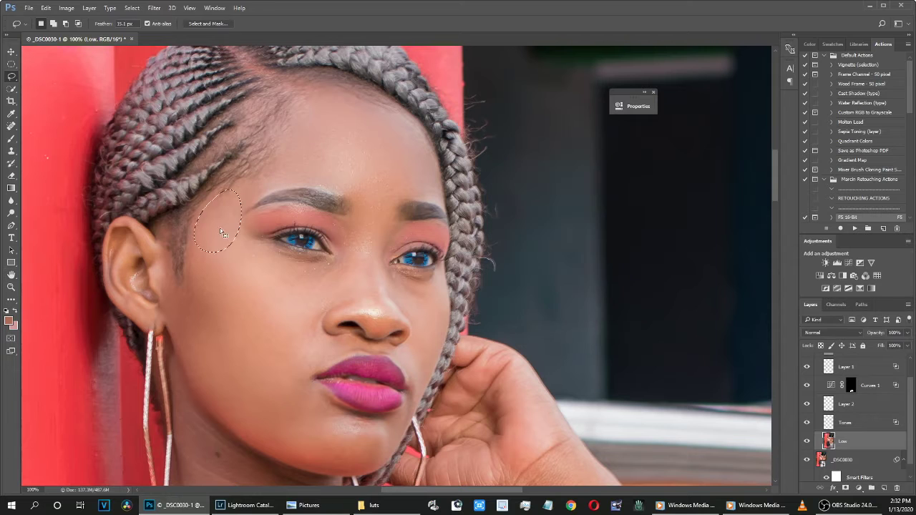
{"action": "key", "text": "ctrl+minus"}
{"action": "scroll", "coordinate": [812, 362], "scroll_direction": "up", "scroll_amount": 1}
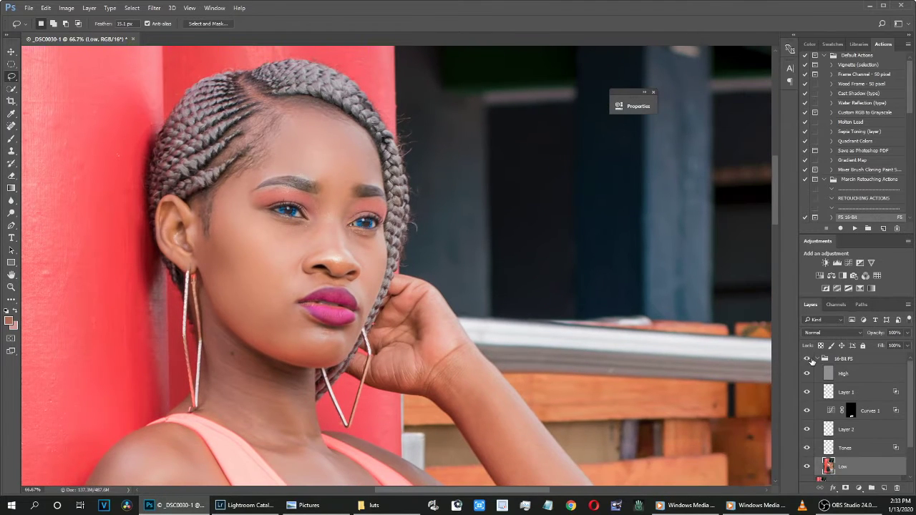
{"action": "scroll", "coordinate": [852, 415], "scroll_direction": "down", "scroll_amount": 1}
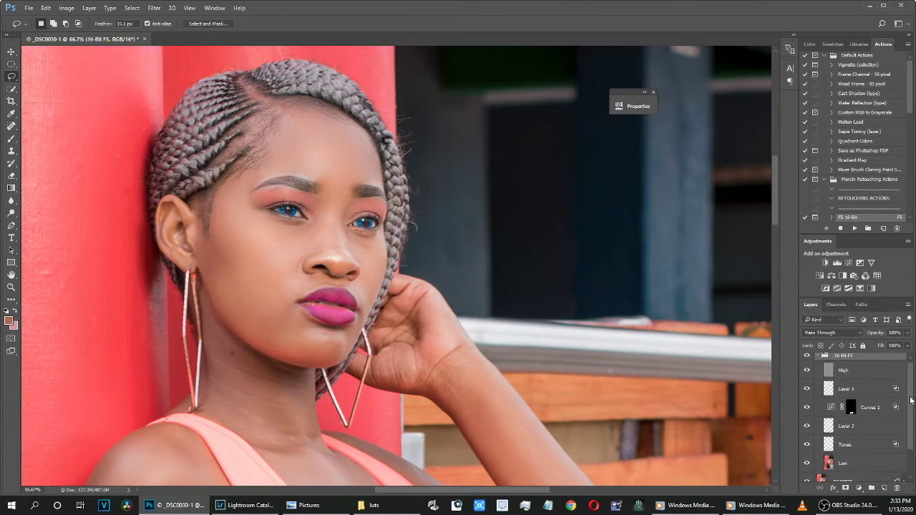
{"action": "scroll", "coordinate": [501, 286], "scroll_direction": "down", "scroll_amount": 5}
{"action": "left_click_drag", "start_coordinate": [486, 372], "coordinate": [490, 379]}
{"action": "key", "text": "ctrl+alt+f"}
{"action": "left_click", "coordinate": [620, 180]}
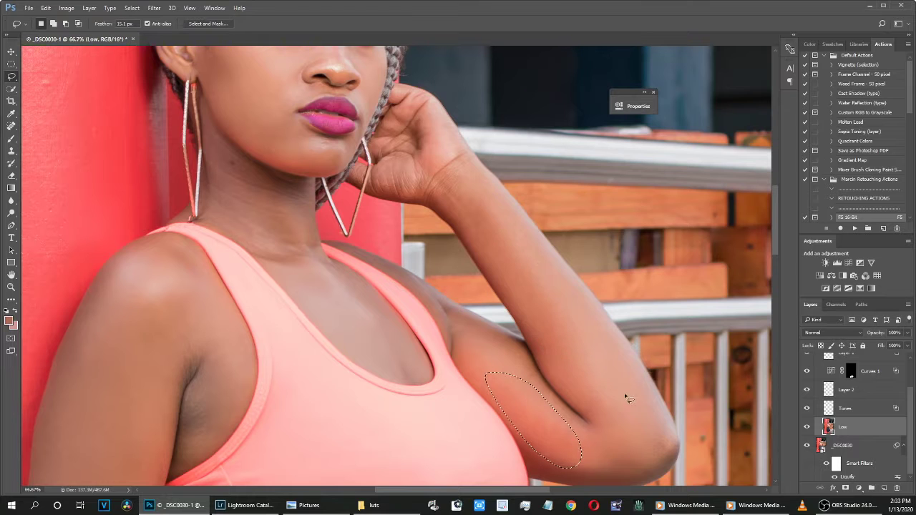
{"action": "key", "text": "ctrl+d"}
{"action": "key", "text": "s"}
{"action": "scroll", "coordinate": [229, 345], "scroll_direction": "down", "scroll_amount": 3}
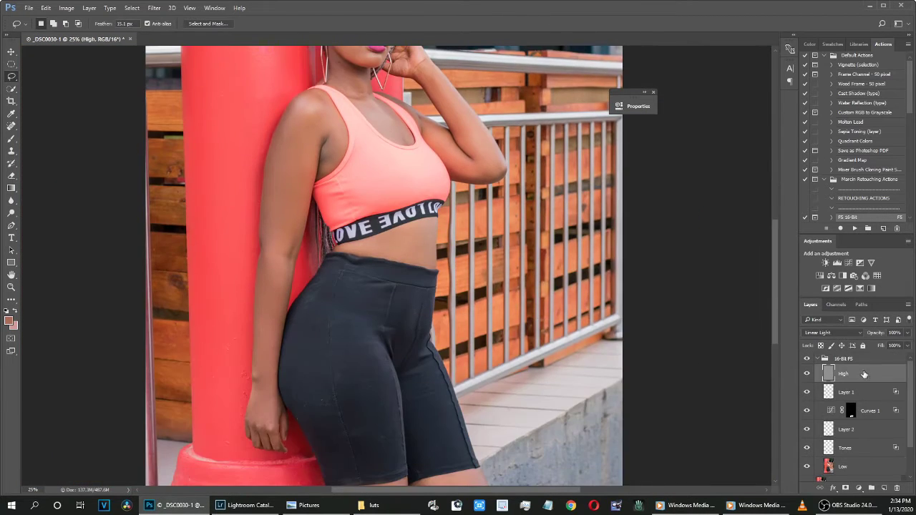
Clone-stamp the specks off the black shorts on the High layer.
{"action": "scroll", "coordinate": [229, 346], "scroll_direction": "down", "scroll_amount": 2}
{"action": "scroll", "coordinate": [229, 345], "scroll_direction": "up", "scroll_amount": 3}
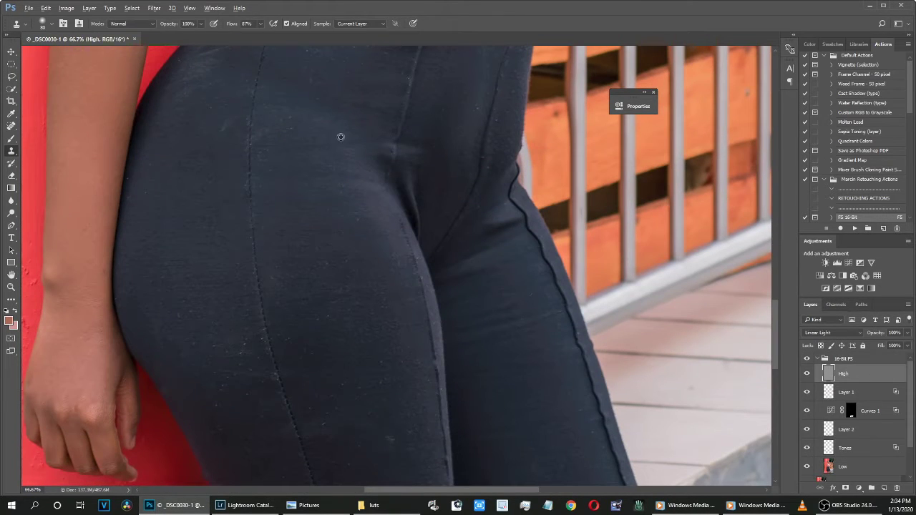
{"action": "scroll", "coordinate": [386, 331], "scroll_direction": "down", "scroll_amount": 3}
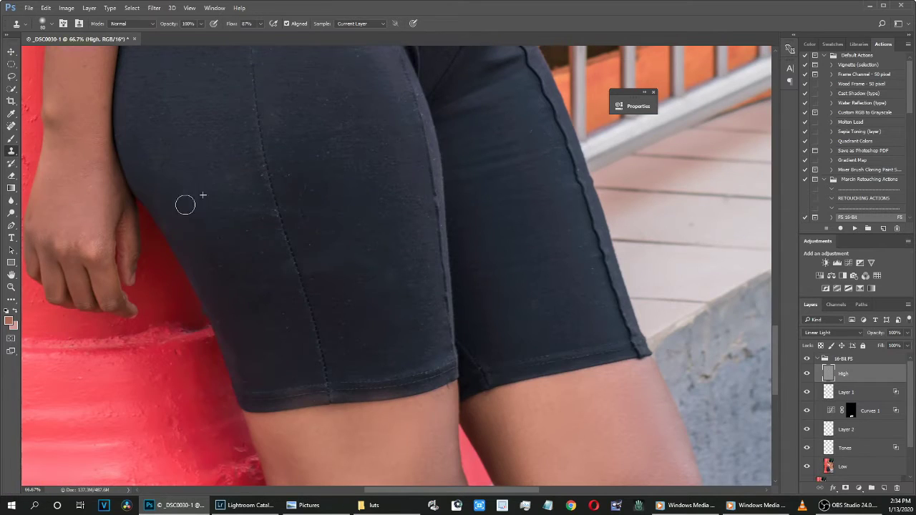
{"action": "scroll", "coordinate": [164, 188], "scroll_direction": "up", "scroll_amount": 3}
{"action": "scroll", "coordinate": [778, 316], "scroll_direction": "up", "scroll_amount": 3}
Add a blank Layer 3 and brush soft low-flow smoothing over the shorts.
{"action": "key", "text": "ctrl+shift+alt+n"}
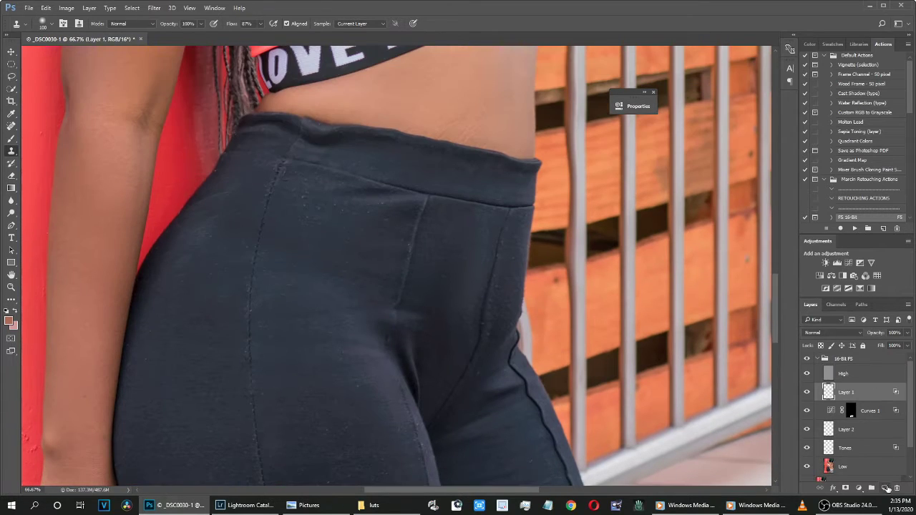
{"action": "key", "text": "b"}
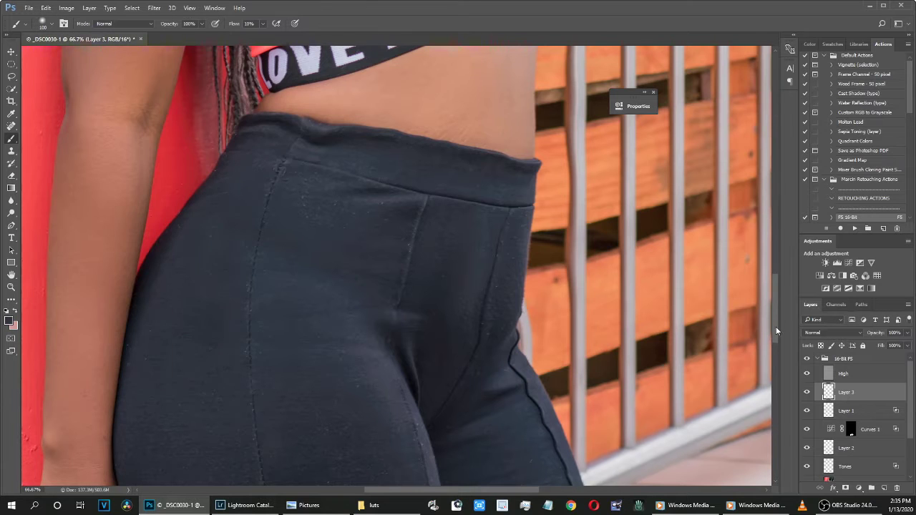
{"action": "scroll", "coordinate": [779, 330], "scroll_direction": "down", "scroll_amount": 4}
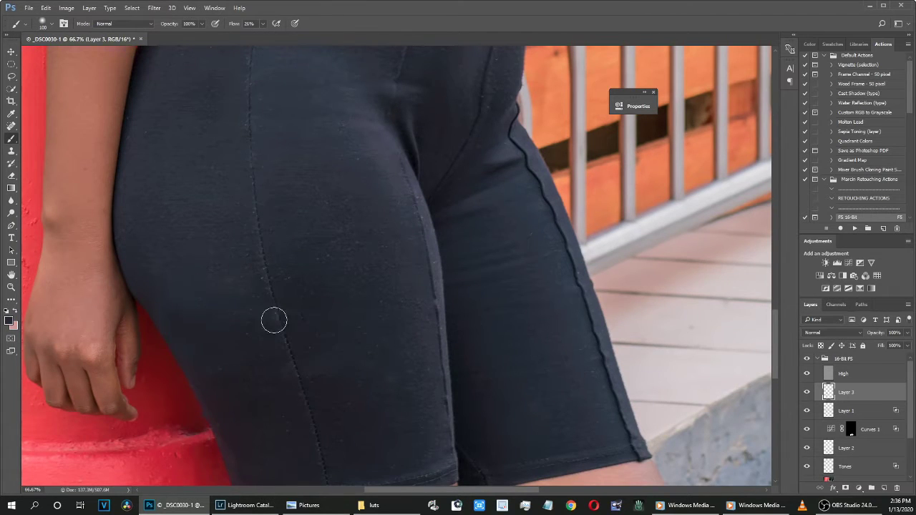
{"action": "scroll", "coordinate": [333, 194], "scroll_direction": "up", "scroll_amount": 3}
{"action": "key", "text": "ctrl+0"}
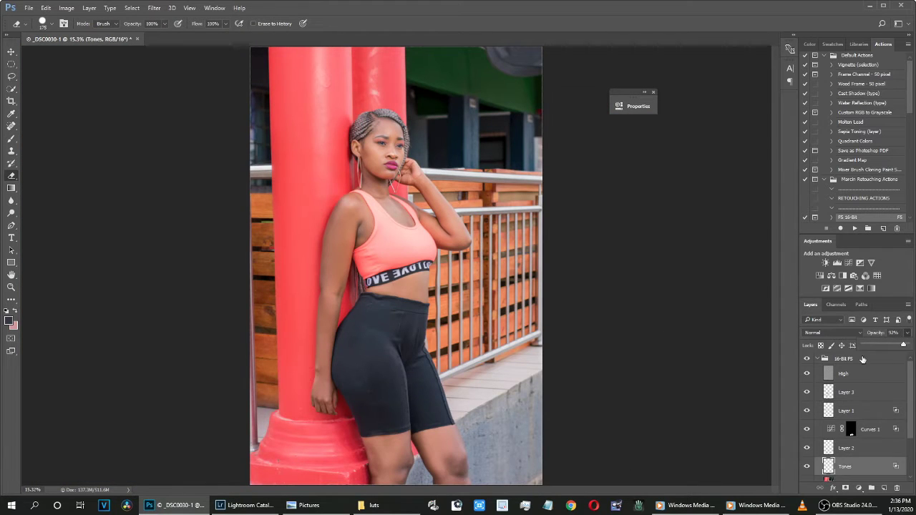
Stamp all visible layers into a new Dodge layer and limit it to brighter tones with Blend If.
{"action": "key", "text": "ctrl+alt+shift+e"}
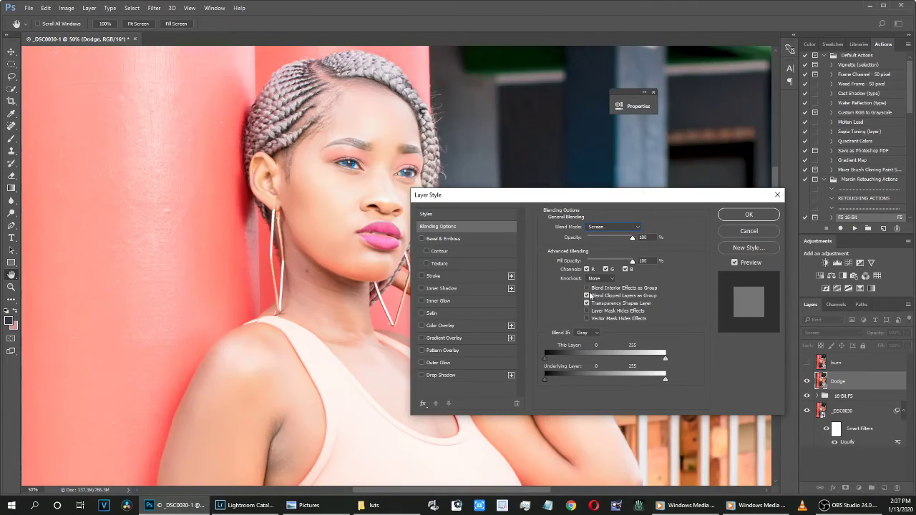
{"action": "left_click_drag", "start_coordinate": [544, 379], "coordinate": [614, 377]}
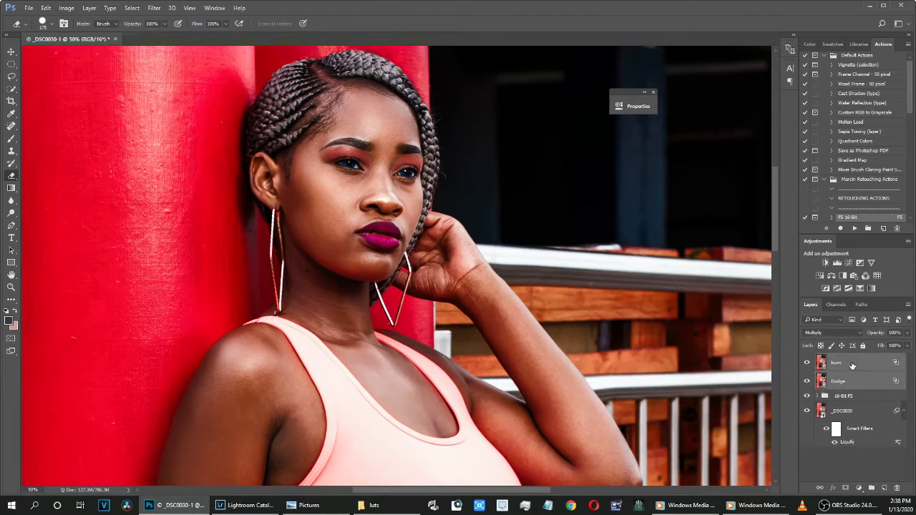
Fine-tune the Blend If sliders on both the Dodge and burn layers.
{"action": "key", "text": "ctrl+0"}
{"action": "key", "text": "ctrl+plus"}
{"action": "key", "text": "ctrl+plus"}
{"action": "key", "text": "ctrl+plus"}
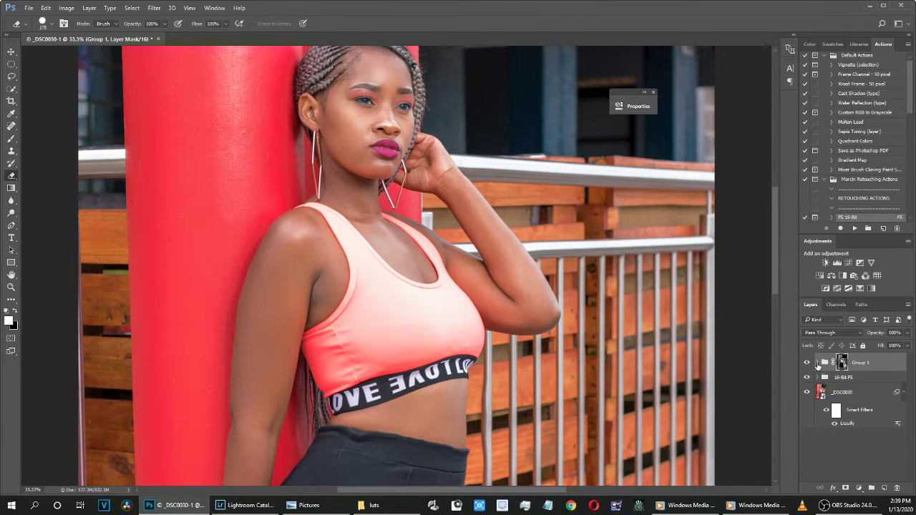
{"action": "left_click_drag", "start_coordinate": [647, 380], "coordinate": [573, 382]}
{"action": "key", "text": "Return"}
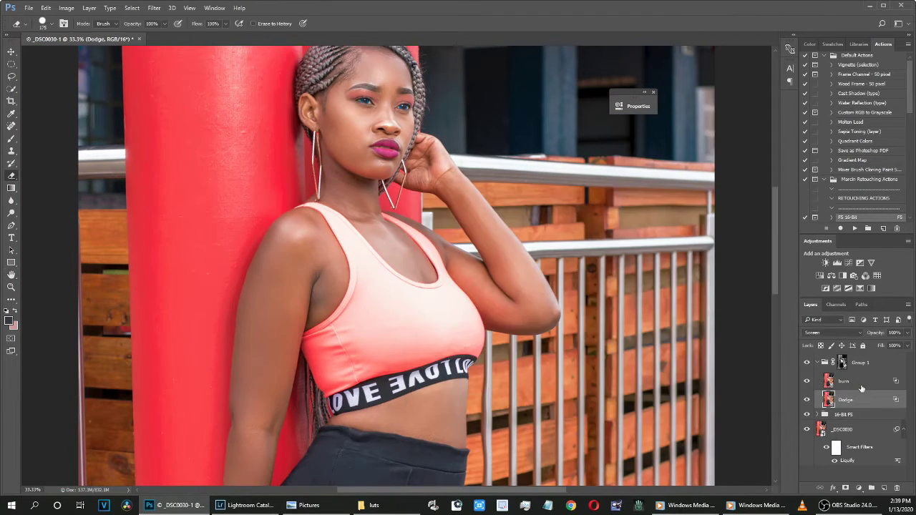
{"action": "double_click", "coordinate": [869, 381]}
{"action": "left_click_drag", "start_coordinate": [629, 379], "coordinate": [587, 376]}
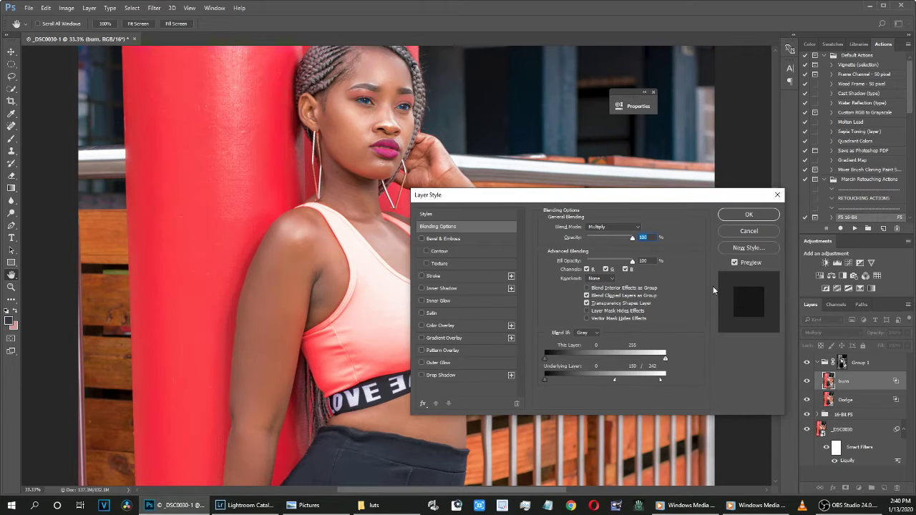
{"action": "key", "text": "Return"}
{"action": "left_click", "coordinate": [817, 362]}
Nest the dodge-and-burn group inside Group 2 with a black mask and paint white over her face.
{"action": "key", "text": "e"}
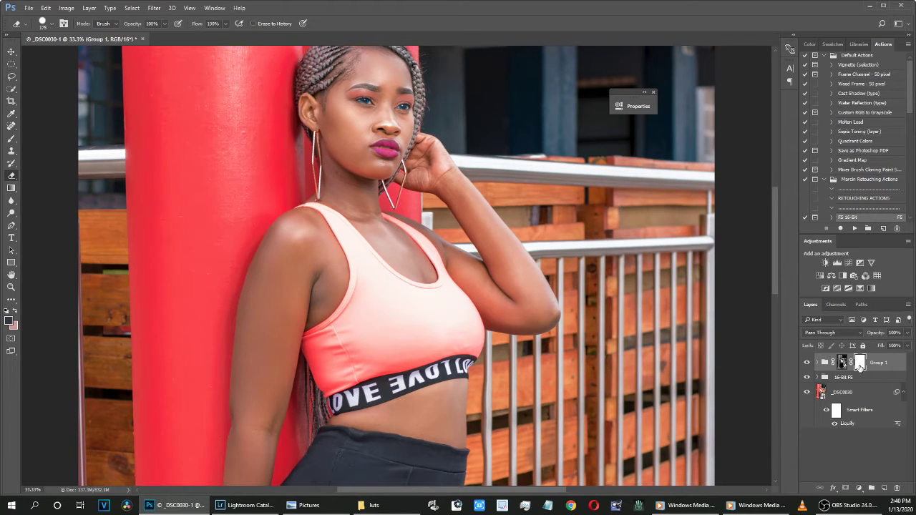
{"action": "key", "text": "ctrl+g"}
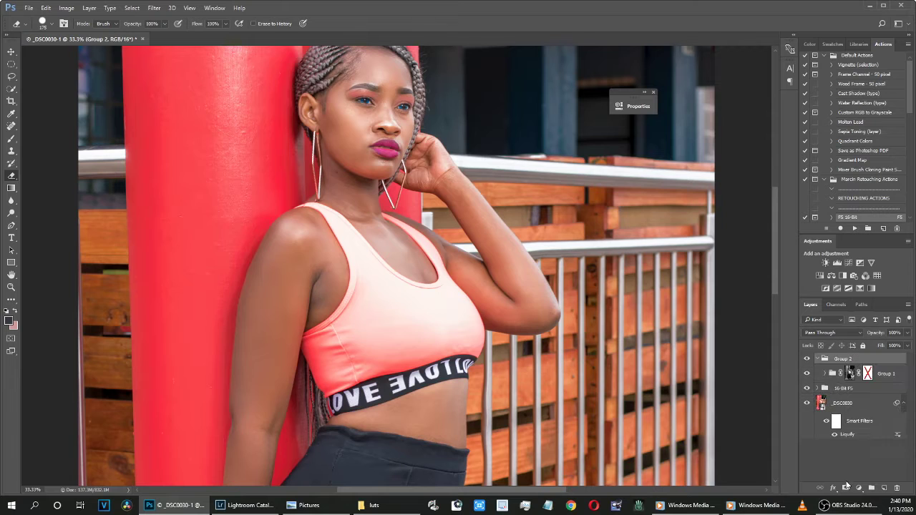
{"action": "left_click", "coordinate": [807, 362]}
{"action": "key", "text": "b"}
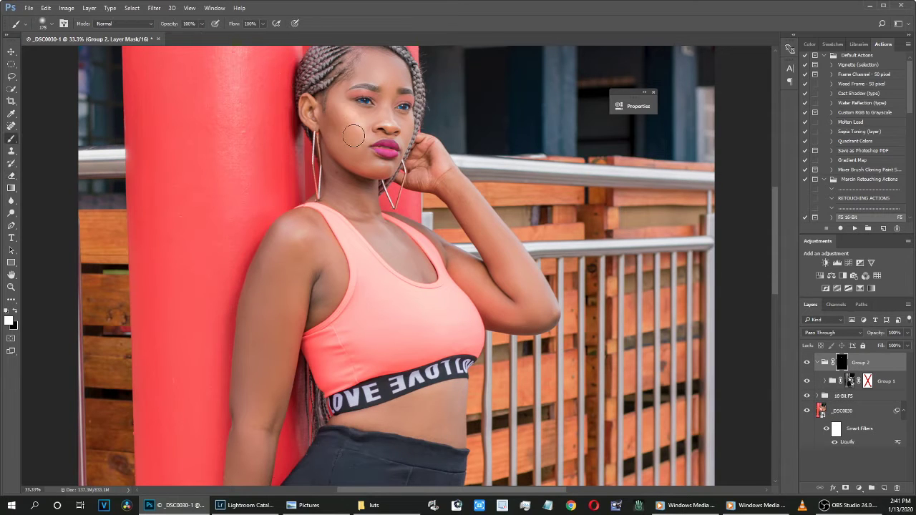
{"action": "scroll", "coordinate": [387, 112], "scroll_direction": "up", "scroll_amount": 1}
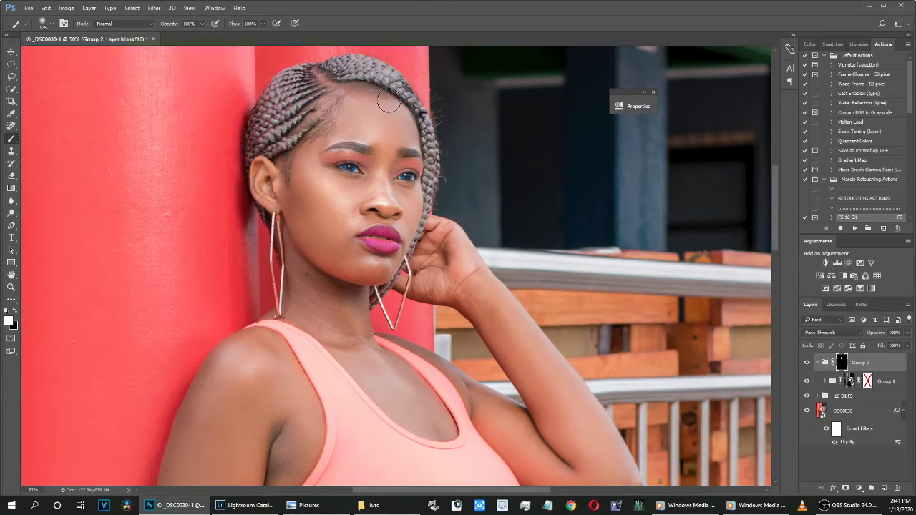
{"action": "scroll", "coordinate": [566, 321], "scroll_direction": "down", "scroll_amount": 3}
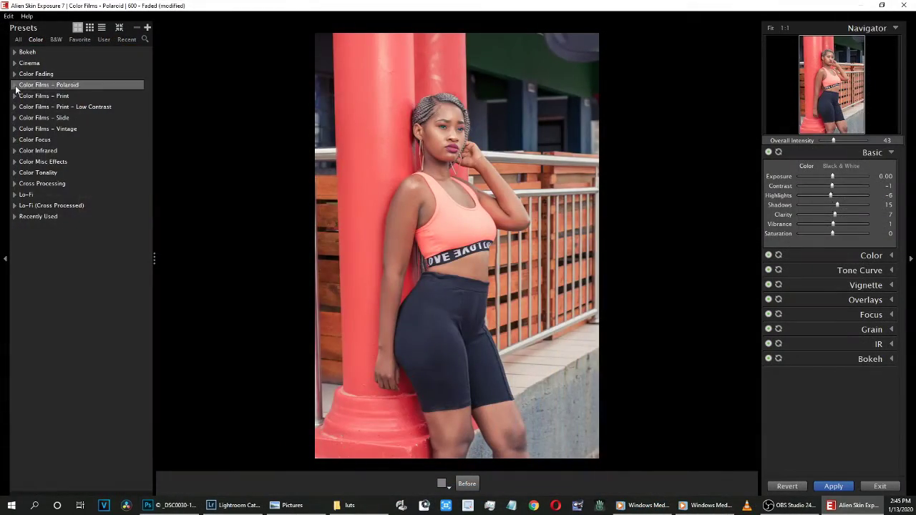
Compare Polaroid presets 600 Faded, 600 Yellowed, 669 Creamy and Fuji FP-100C, lowering highlights.
{"action": "left_click", "coordinate": [43, 85]}
{"action": "left_click", "coordinate": [48, 239]}
{"action": "left_click", "coordinate": [111, 236]}
{"action": "left_click", "coordinate": [44, 344]}
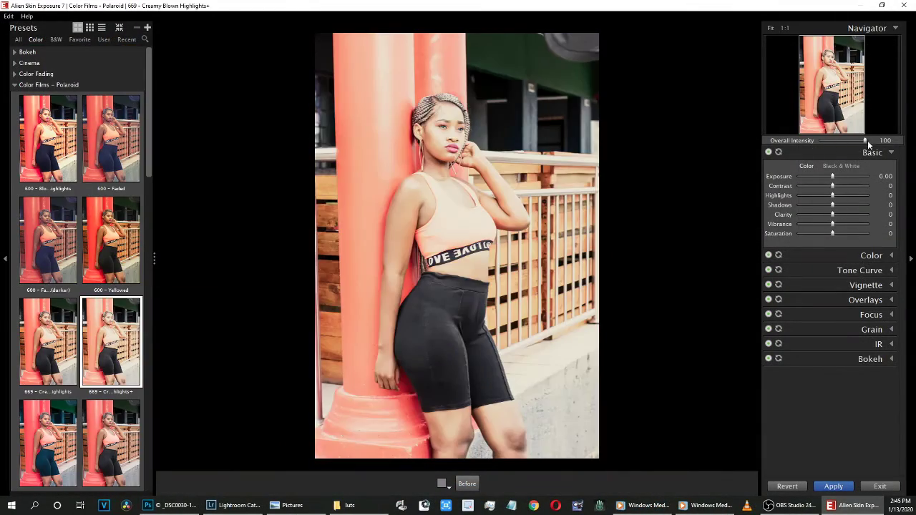
{"action": "scroll", "coordinate": [44, 345], "scroll_direction": "down", "scroll_amount": 3}
{"action": "left_click", "coordinate": [111, 413]}
{"action": "left_click", "coordinate": [458, 171]}
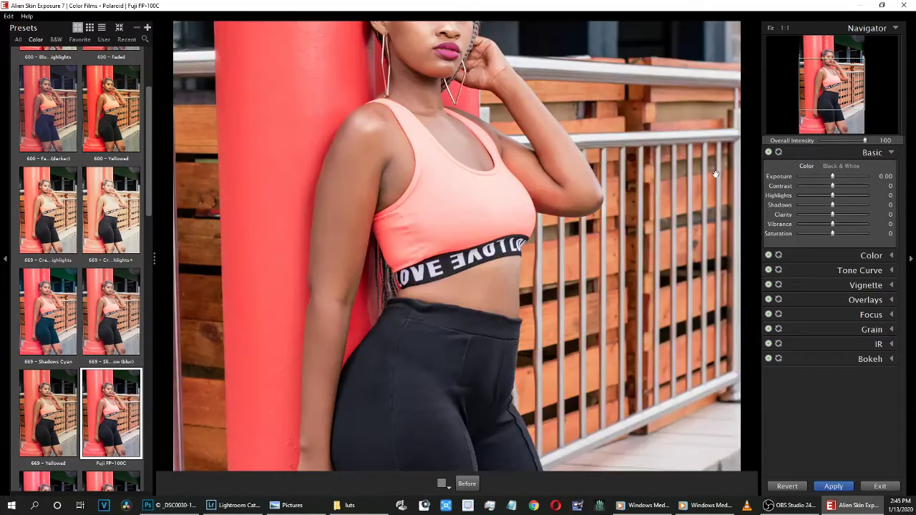
{"action": "mouse_move", "coordinate": [832, 196]}
{"action": "left_mouse_down"}
{"action": "mouse_move", "coordinate": [818, 196]}
{"action": "mouse_move", "coordinate": [828, 176]}
{"action": "mouse_move", "coordinate": [838, 186]}
{"action": "mouse_move", "coordinate": [826, 214]}
{"action": "mouse_move", "coordinate": [839, 224]}
{"action": "left_mouse_up"}
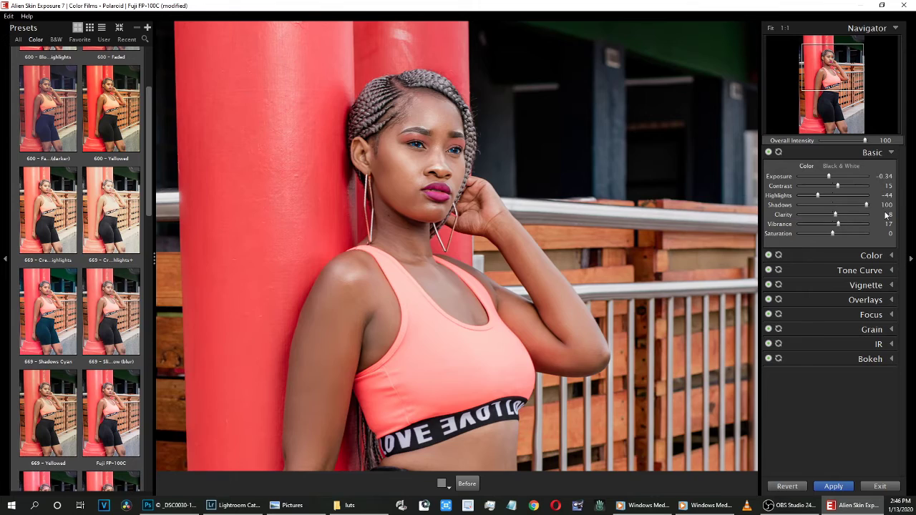
Try Fuji FP-100C too long in the pod, then settle on Fuji FP-100C - Slight Blur.
{"action": "scroll", "coordinate": [105, 309], "scroll_direction": "down", "scroll_amount": 3}
{"action": "scroll", "coordinate": [105, 309], "scroll_direction": "down", "scroll_amount": 1}
{"action": "left_click", "coordinate": [105, 309]}
{"action": "scroll", "coordinate": [103, 329], "scroll_direction": "down", "scroll_amount": 1}
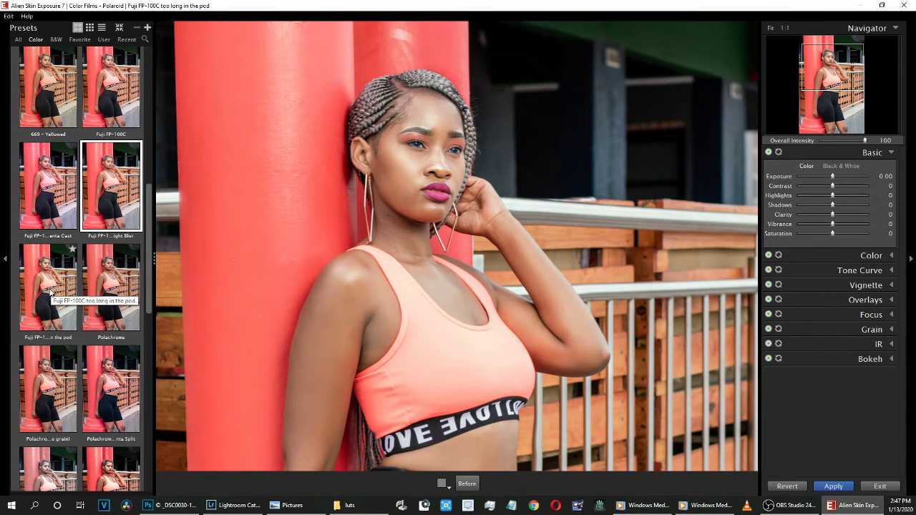
{"action": "left_click", "coordinate": [50, 290]}
{"action": "scroll", "coordinate": [47, 336], "scroll_direction": "down", "scroll_amount": 1}
{"action": "scroll", "coordinate": [45, 380], "scroll_direction": "down", "scroll_amount": 2}
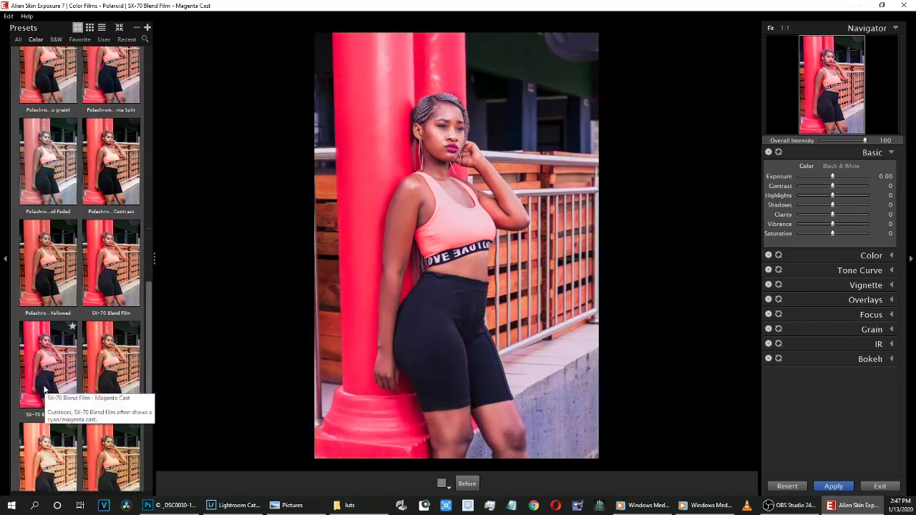
{"action": "scroll", "coordinate": [44, 390], "scroll_direction": "up", "scroll_amount": 4}
{"action": "left_click", "coordinate": [738, 160]}
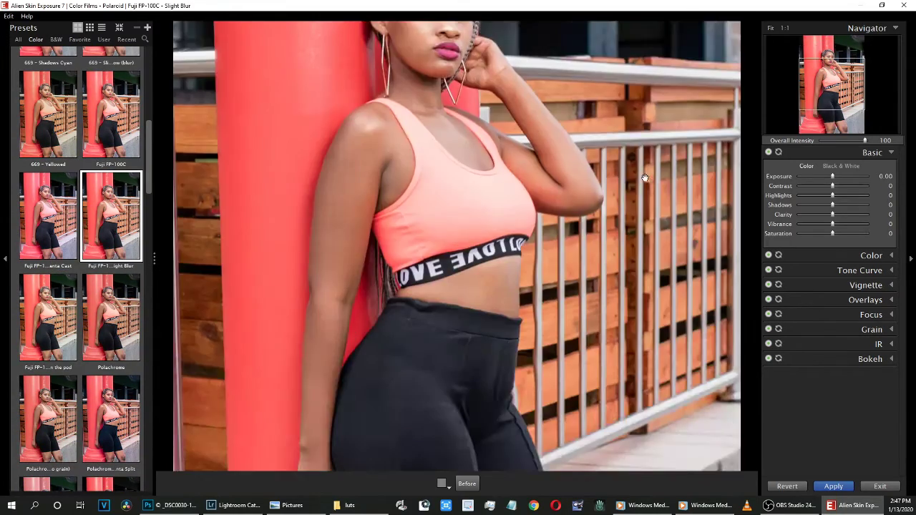
Set Basic exposure to -0.34, contrast to 13 and highlights to -25.
{"action": "left_click_drag", "start_coordinate": [833, 176], "coordinate": [829, 177]}
{"action": "scroll", "coordinate": [32, 88], "scroll_direction": "up", "scroll_amount": 5}
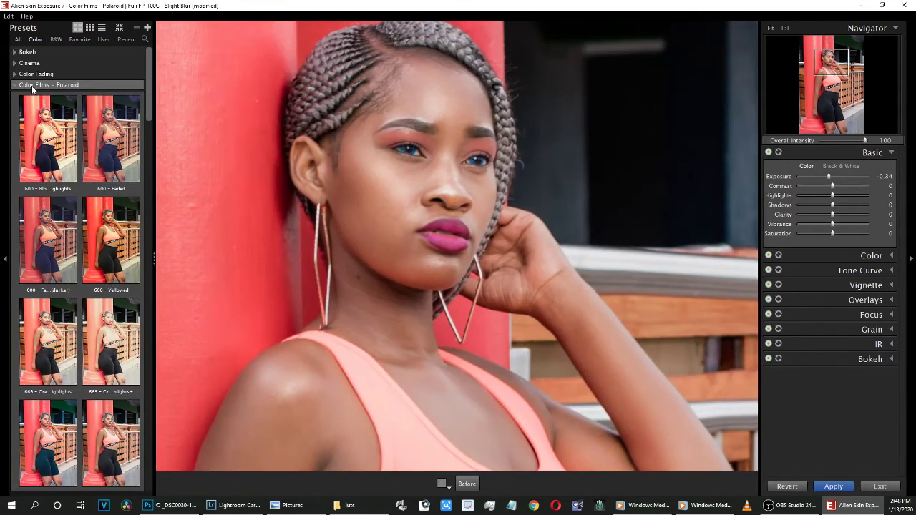
{"action": "left_click_drag", "start_coordinate": [833, 186], "coordinate": [836, 186]}
{"action": "mouse_move", "coordinate": [832, 195]}
{"action": "left_mouse_down"}
{"action": "mouse_move", "coordinate": [823, 195]}
{"action": "mouse_move", "coordinate": [838, 224]}
{"action": "left_mouse_up"}
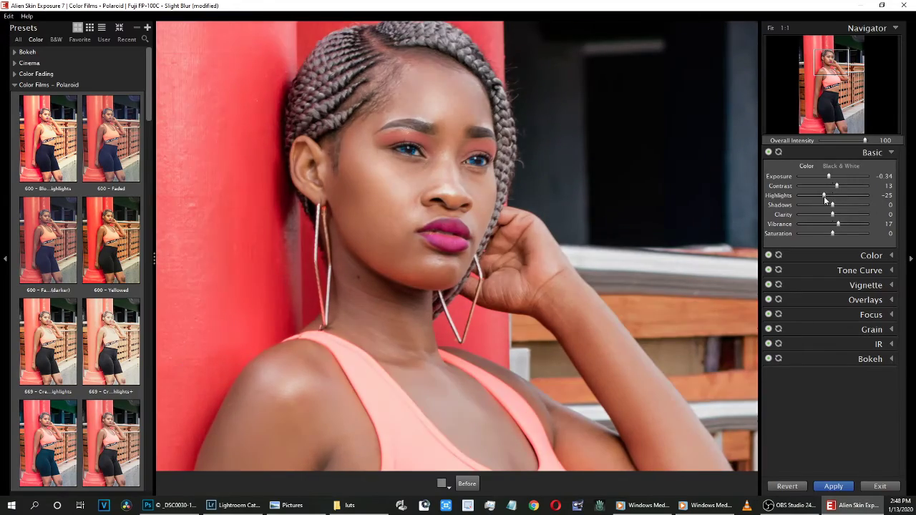
{"action": "key", "text": "ctrl+0"}
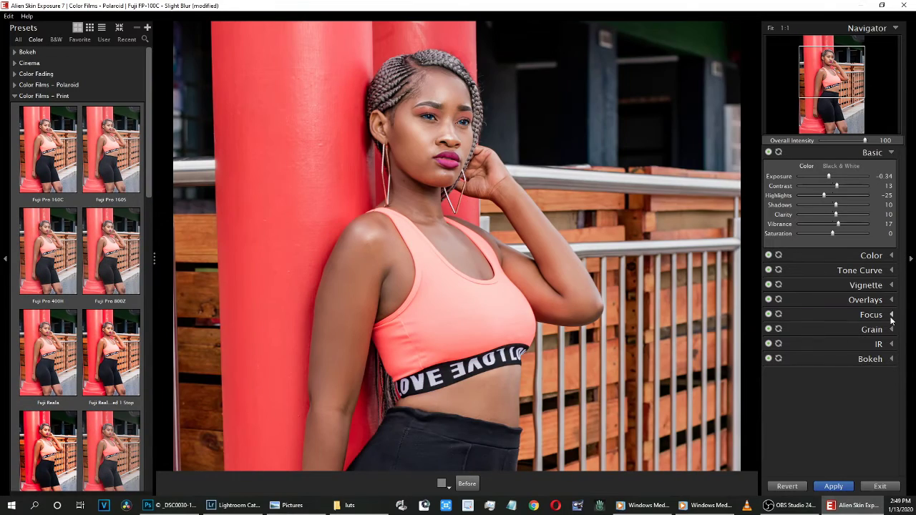
Choose the IR preset Glow Only - Medium, add Bokeh amount 48, and apply the filter.
{"action": "left_click", "coordinate": [878, 344]}
{"action": "left_click", "coordinate": [837, 360]}
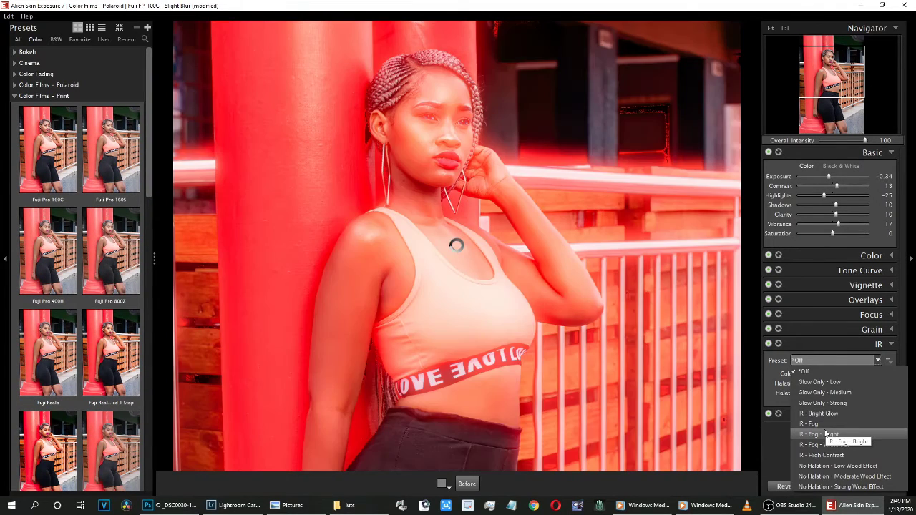
{"action": "left_click", "coordinate": [823, 392]}
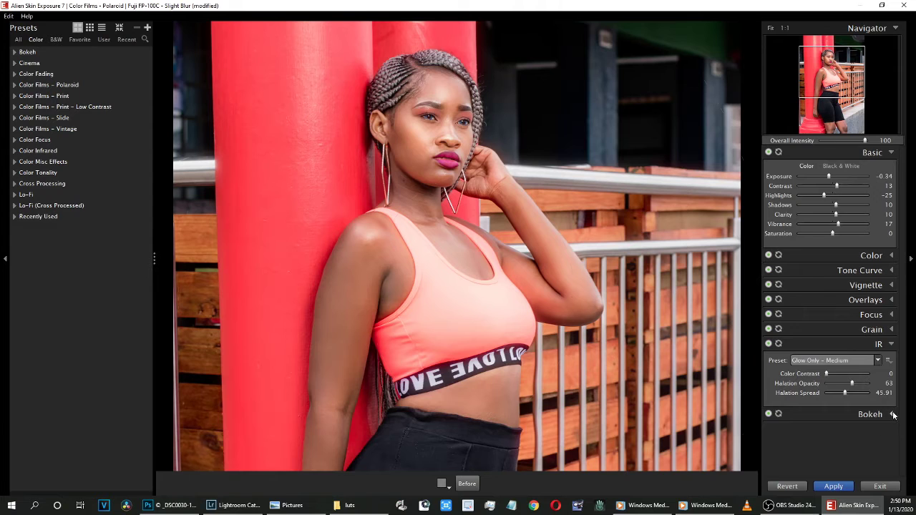
{"action": "left_click", "coordinate": [891, 415]}
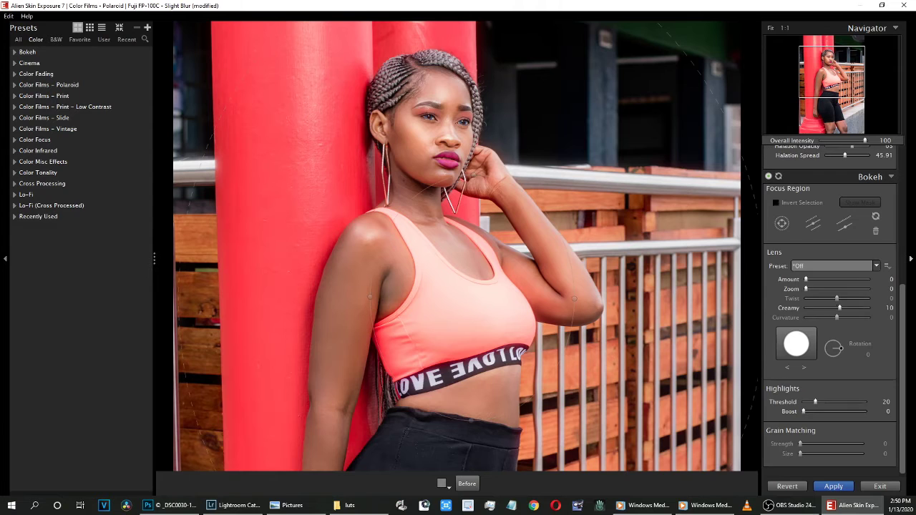
{"action": "scroll", "coordinate": [451, 302], "scroll_direction": "down", "scroll_amount": 3}
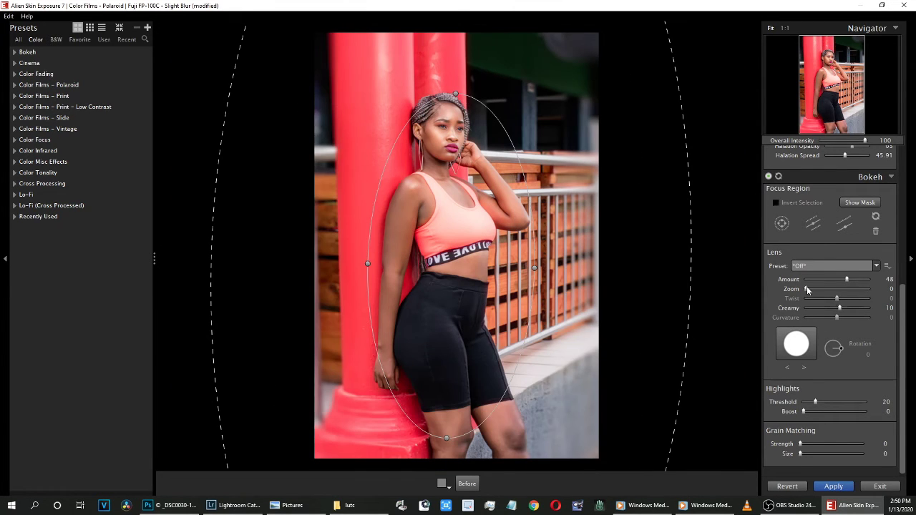
{"action": "left_click", "coordinate": [833, 486]}
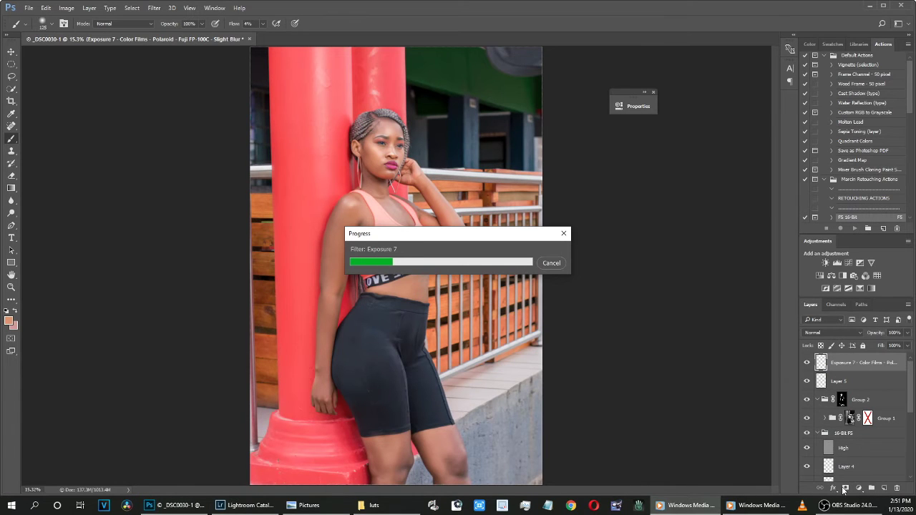